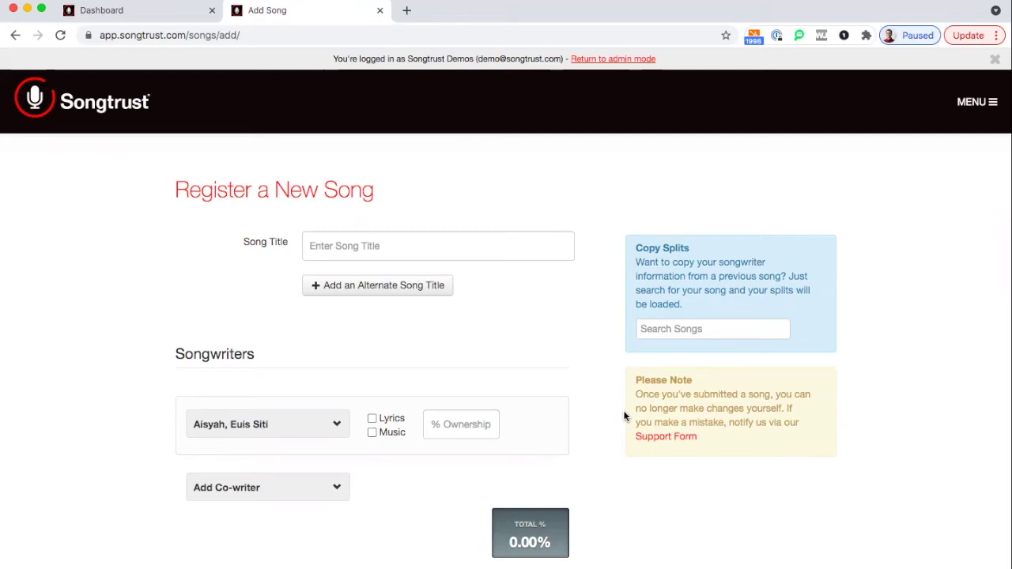
Enter "Nothing Compares 2 U" as the title of the new song
scroll(532, 368, "down", 1)
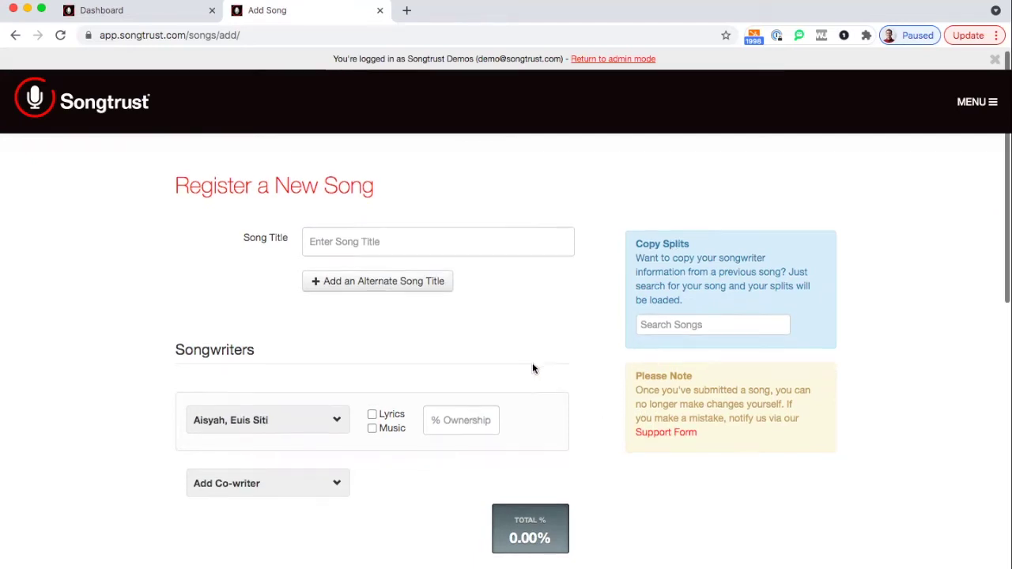
left_click(378, 244)
type("Nothing Compa")
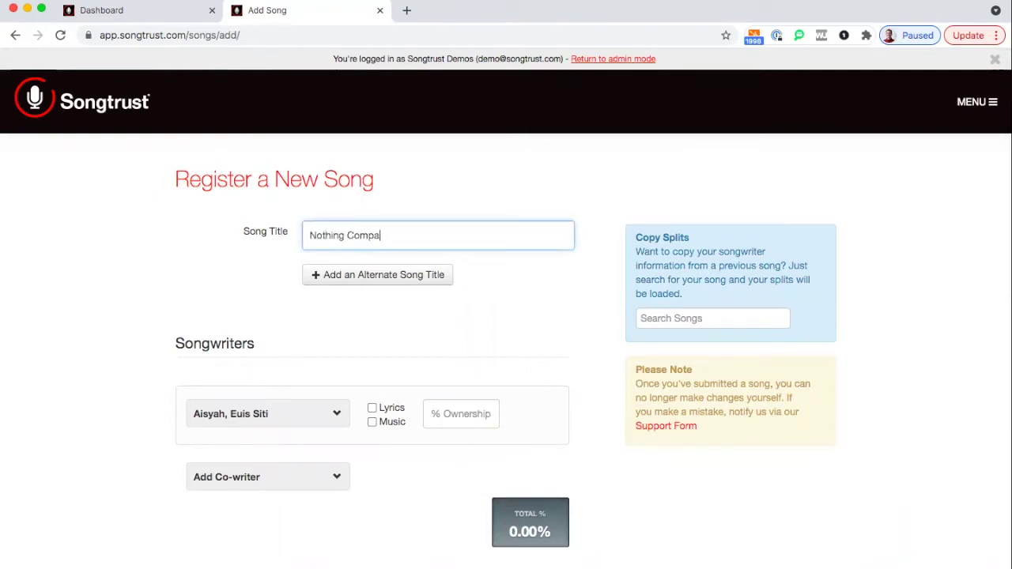
type("res 2 U")
Add the alternate song title "Nothing Compares To You"
left_click(351, 275)
left_click(345, 285)
type("Nothoing")
key("BackSpace")
key("BackSpace")
key("BackSpace")
key("BackSpace")
type("ing Compares")
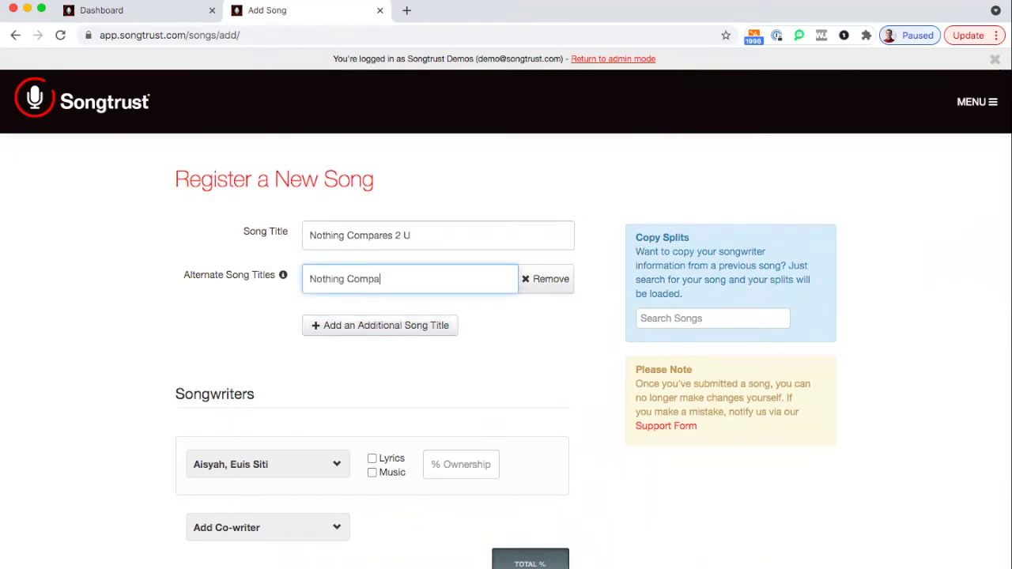
type(" To You")
Look through the Songtrust writers available for the first songwriter entry without changing the selection
scroll(329, 361, "down", 3)
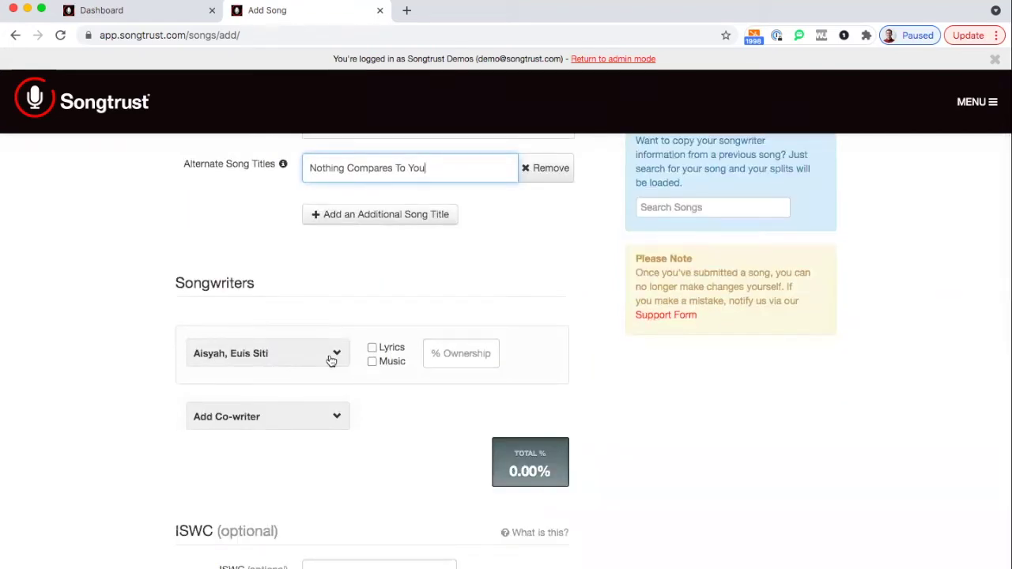
scroll(200, 385, "down", 2)
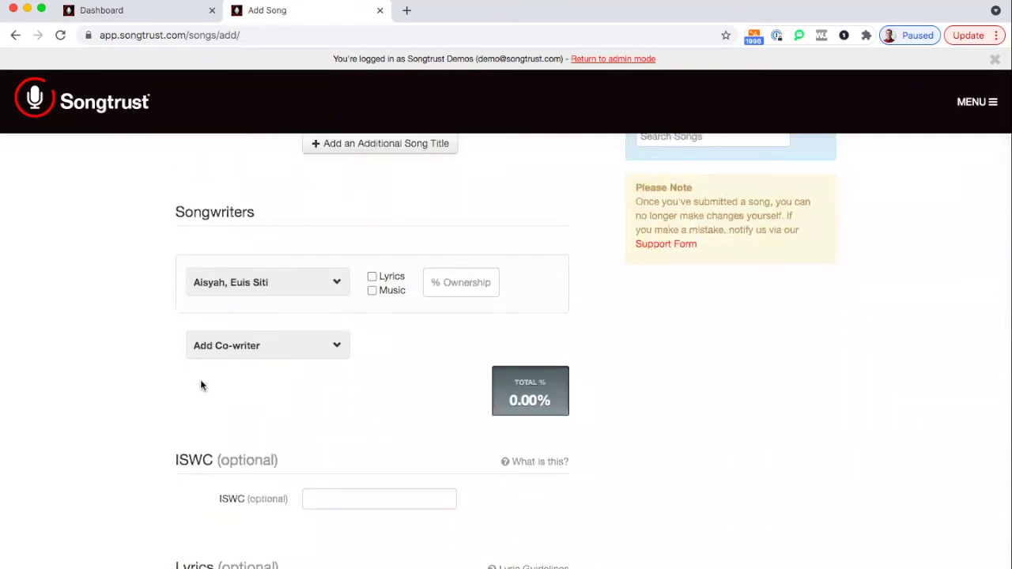
left_click(288, 292)
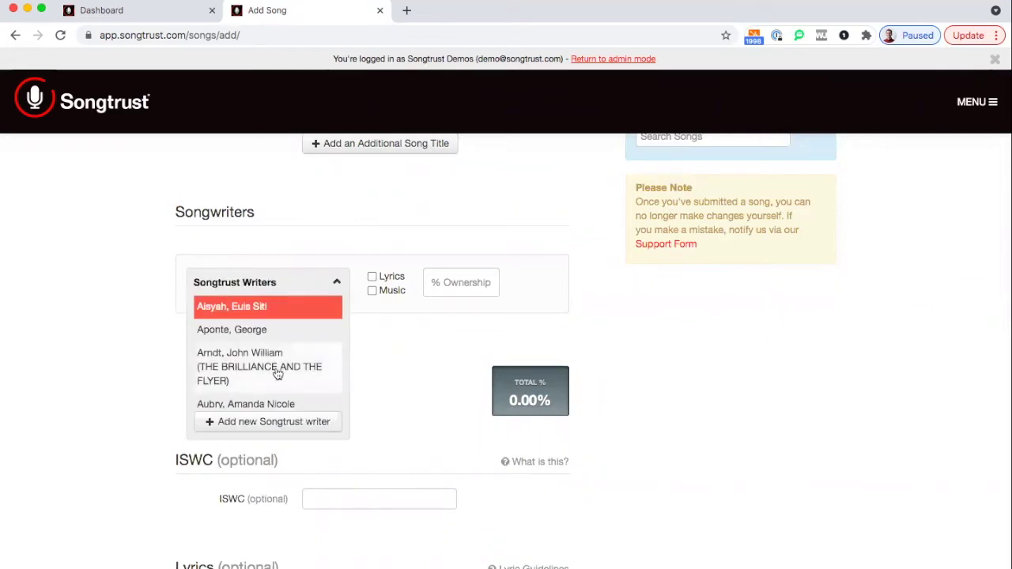
scroll(277, 375, "down", 2)
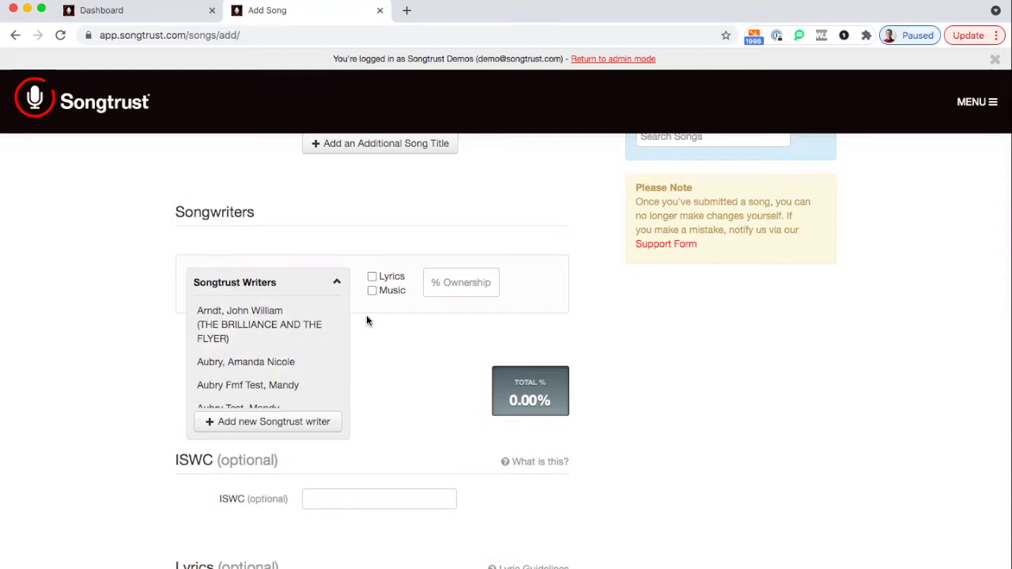
left_click(97, 349)
Open the form for adding a new outside co-writer to the song
scroll(147, 367, "down", 3)
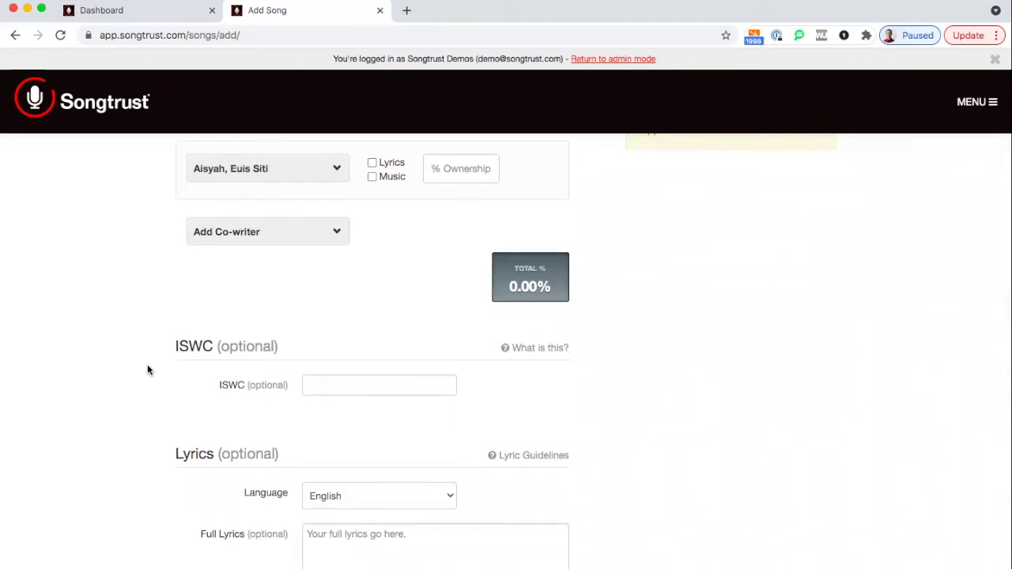
left_click(261, 234)
scroll(269, 448, "down", 5)
scroll(269, 433, "down", 1)
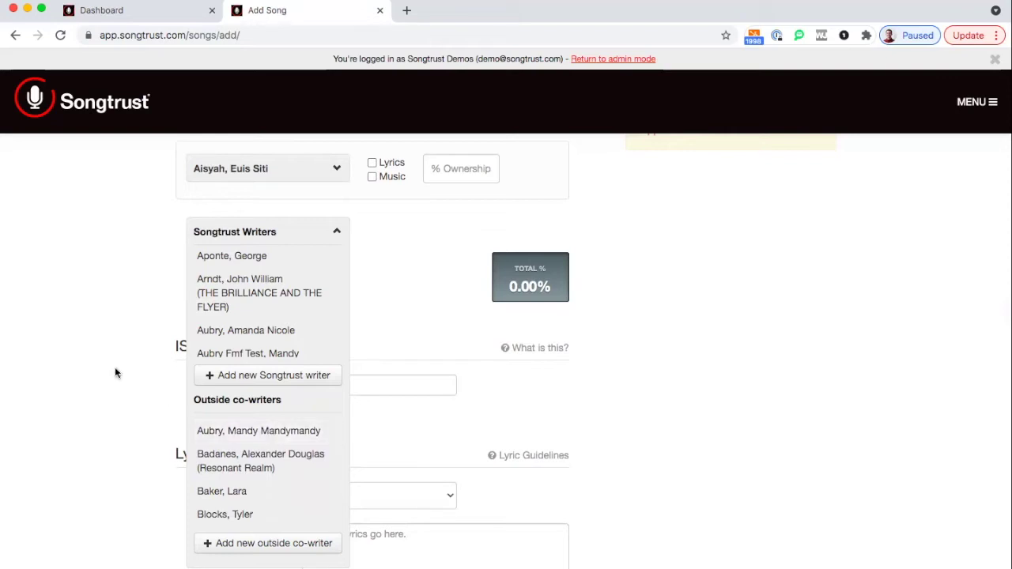
scroll(261, 415, "down", 3)
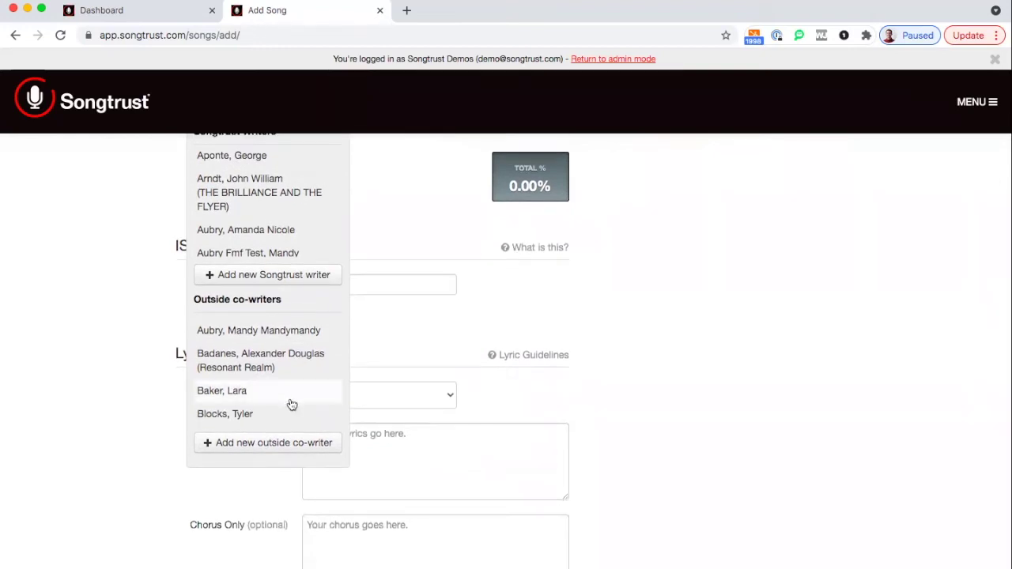
left_click(254, 445)
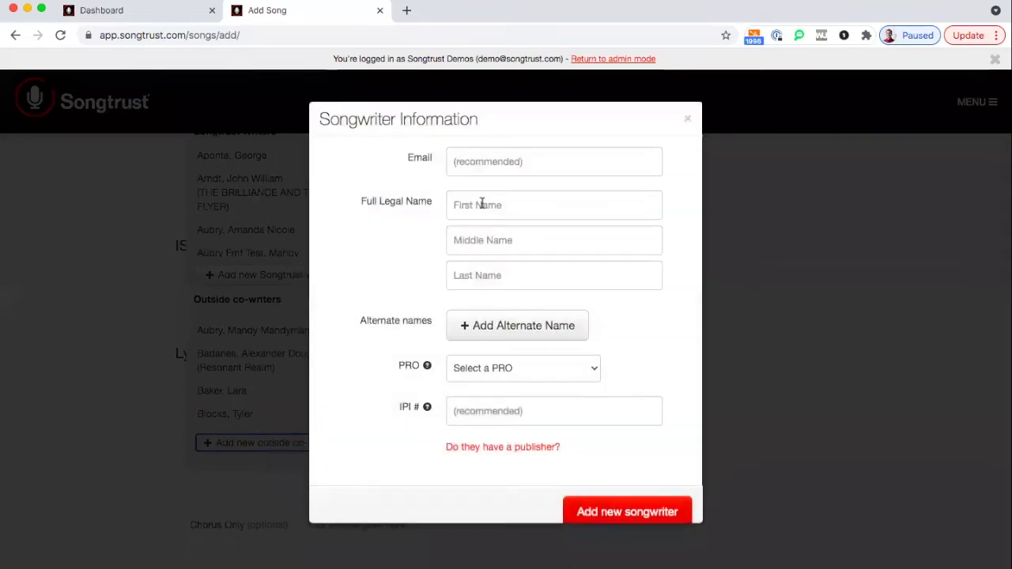
Enter "Writer" as the co-writer's first name and "Unknown" as the last name
left_click(495, 206)
type("Writer")
left_click(487, 277)
type("Unknown")
Set the co-writer's PRO to "I don't know" and add the new songwriter with the IPI number left blank
scroll(436, 285, "down", 1)
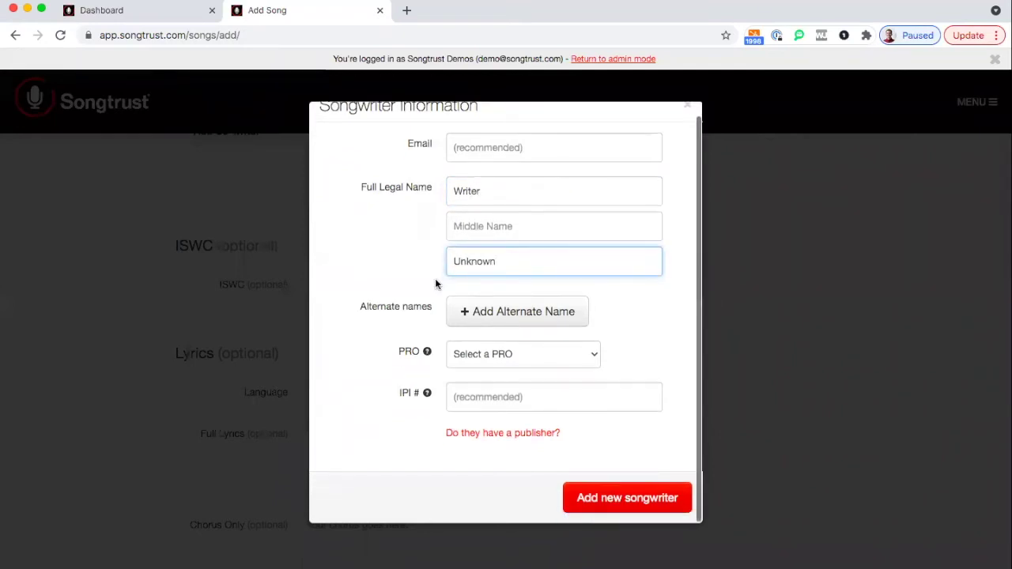
left_click(486, 356)
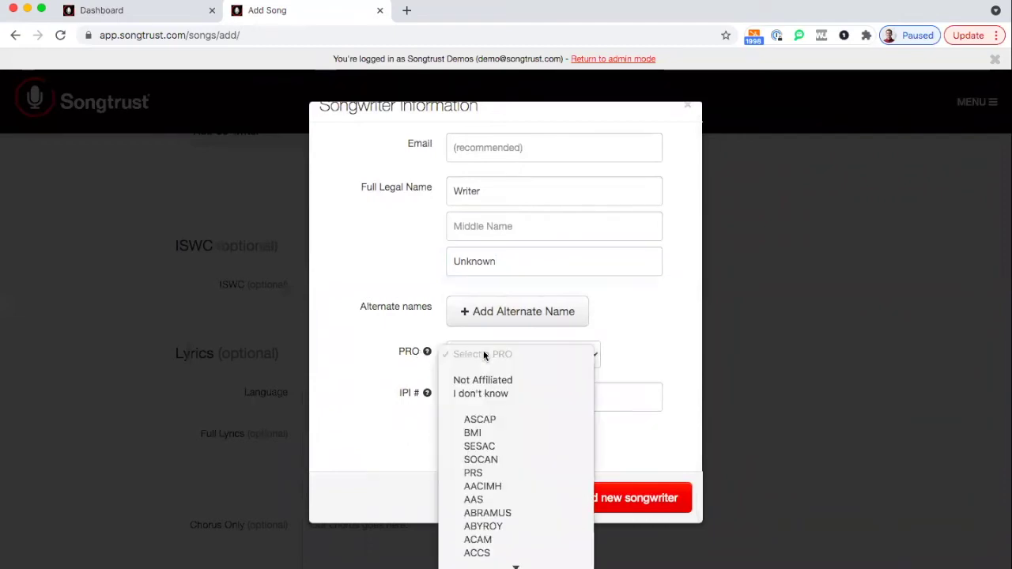
left_click(482, 396)
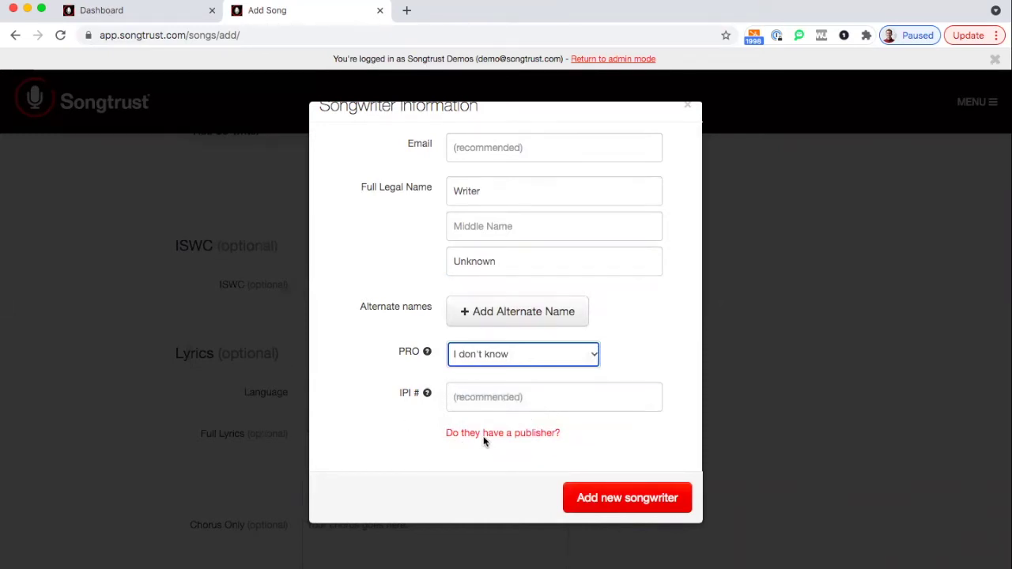
left_click(598, 500)
scroll(421, 448, "down", 3)
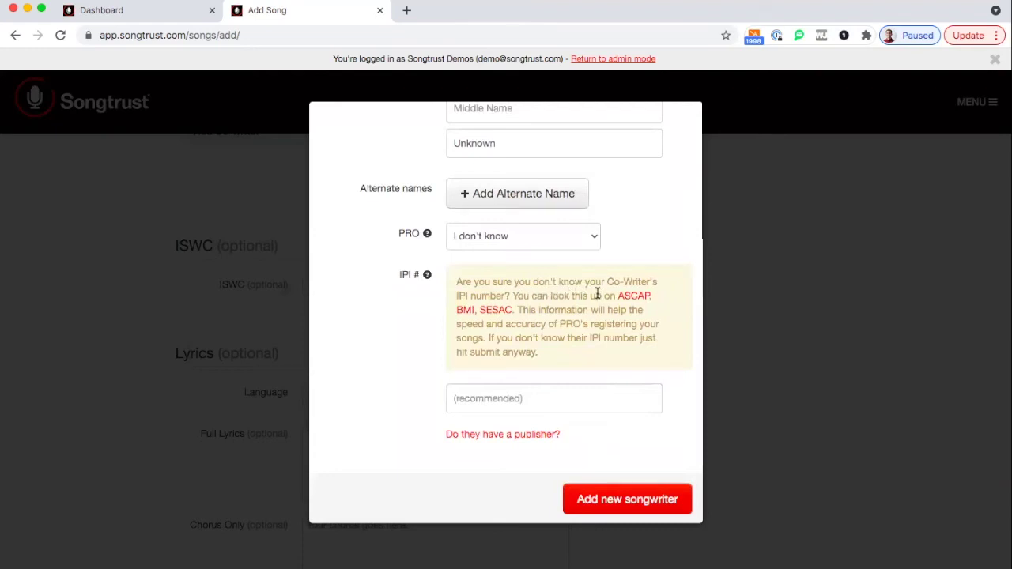
scroll(415, 383, "down", 1)
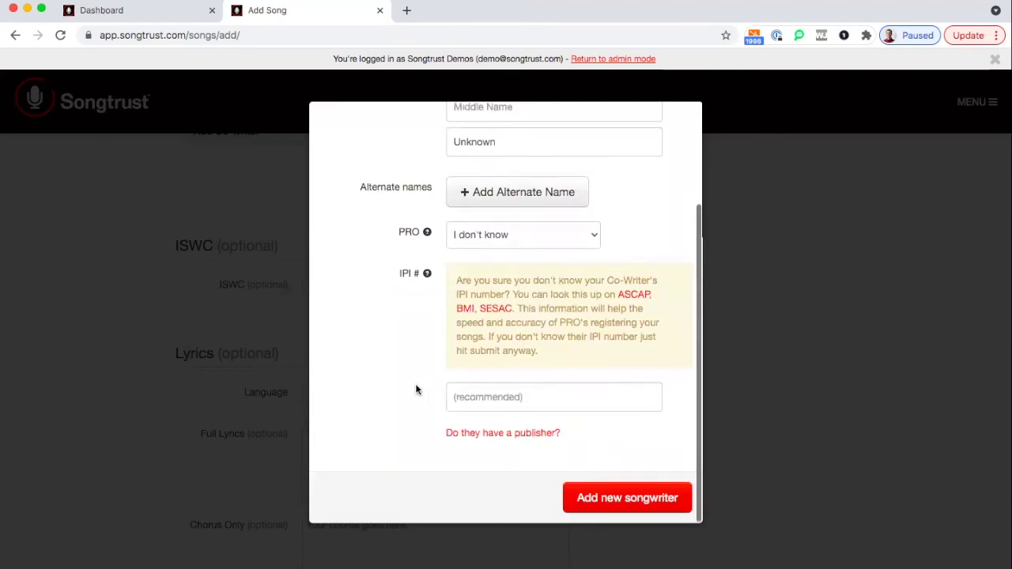
left_click(611, 500)
Change the first songwriter to the fourth writer in the Songtrust writers list
scroll(538, 455, "up", 5)
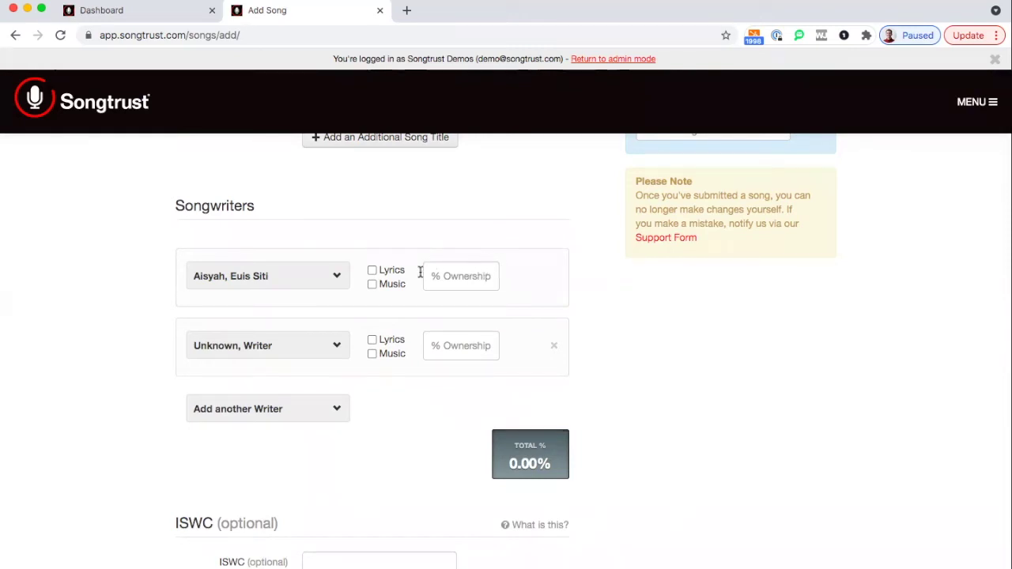
left_click(268, 273)
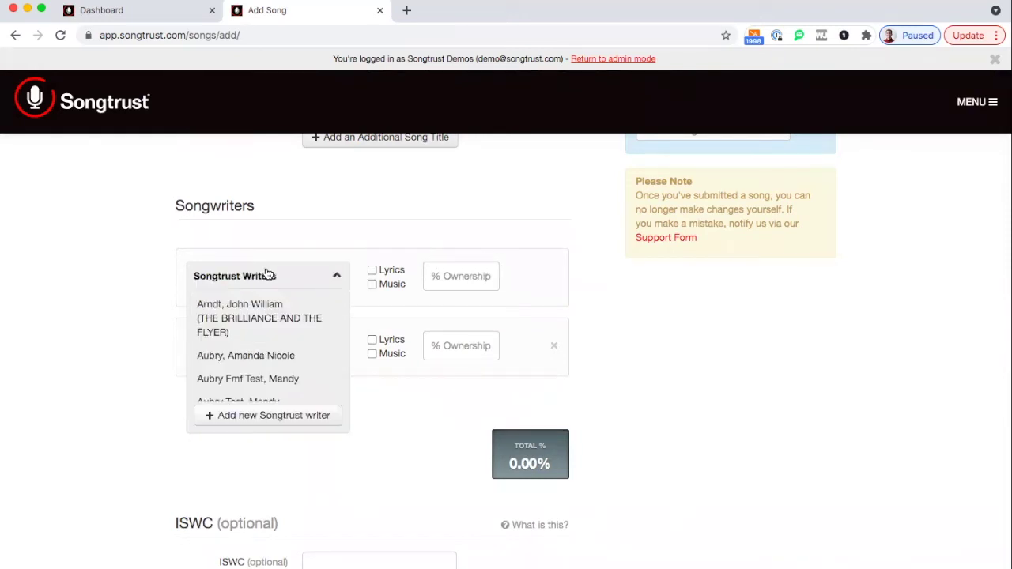
scroll(256, 337, "down", 1)
left_click(253, 346)
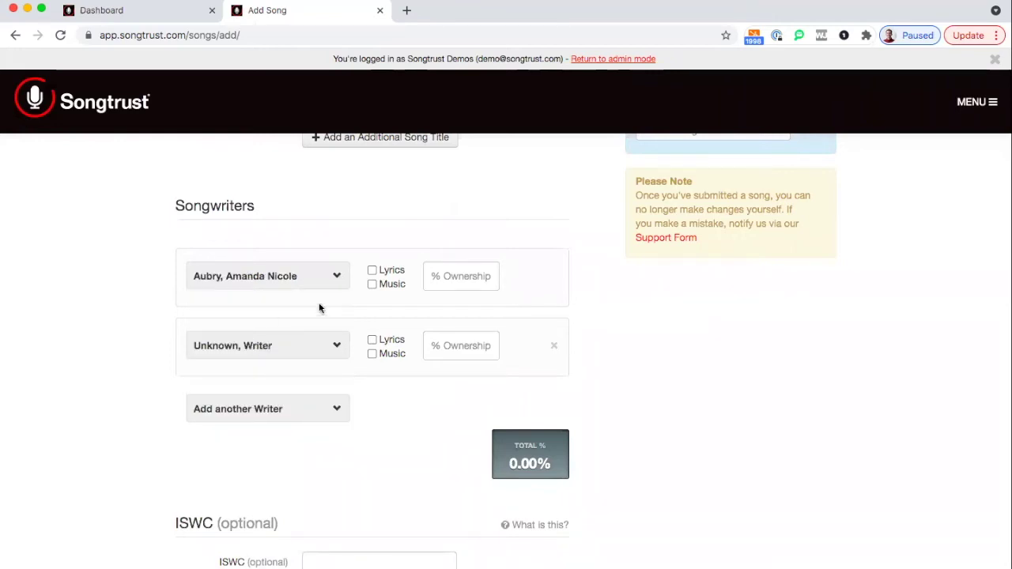
Credit the first songwriter with both lyrics and music, and set their ownership to 50%
left_click(371, 271)
left_click(371, 284)
left_click(433, 276)
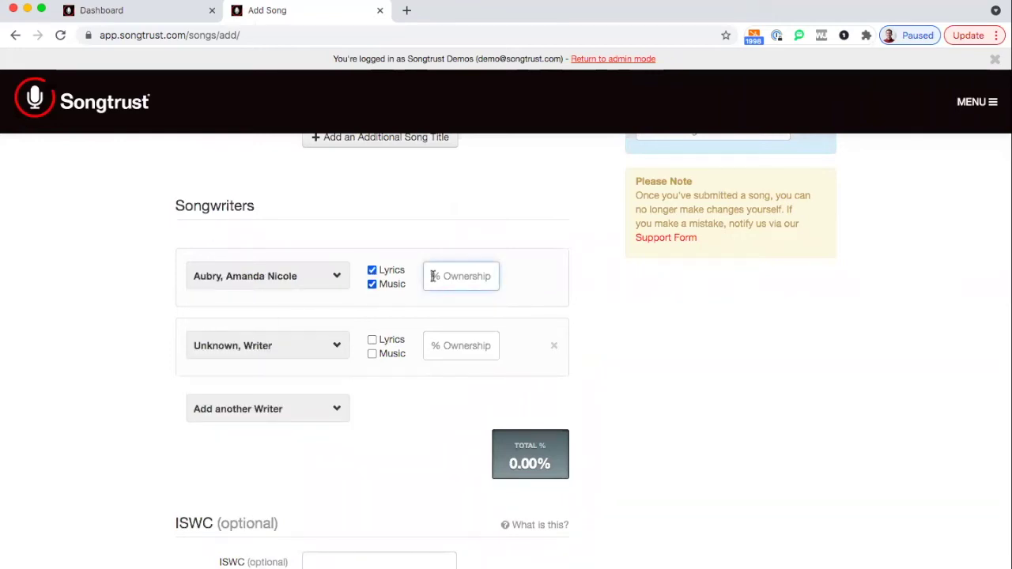
type("50")
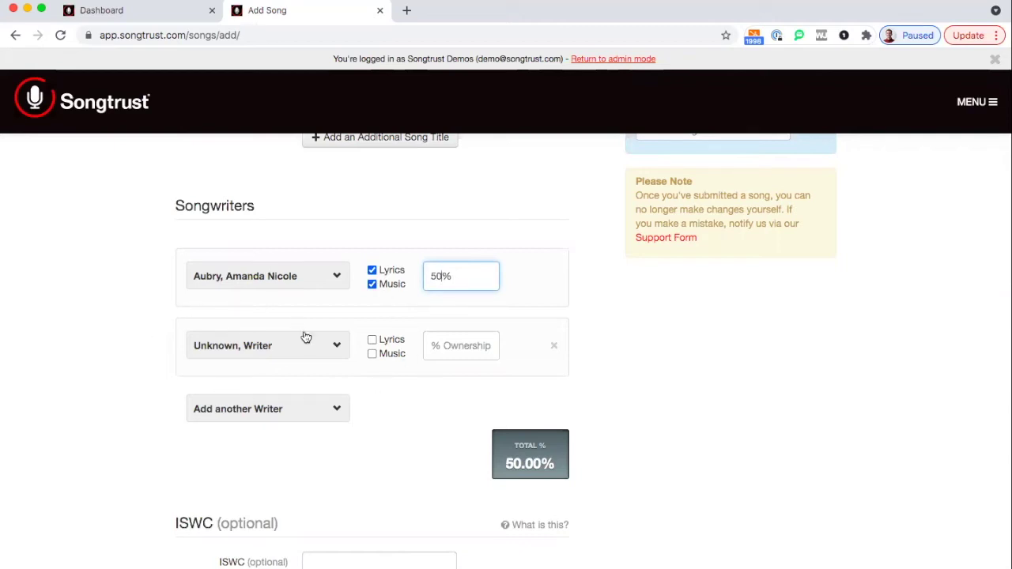
Credit the unknown co-writer with both lyrics and music, and set their ownership to 50%
left_click(372, 341)
left_click(372, 354)
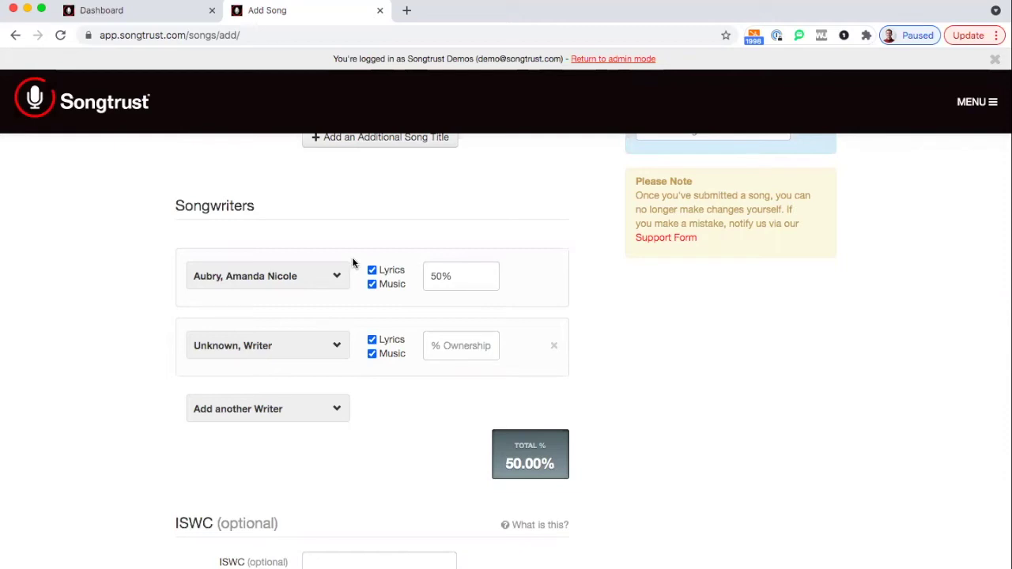
left_click(435, 345)
type("5")
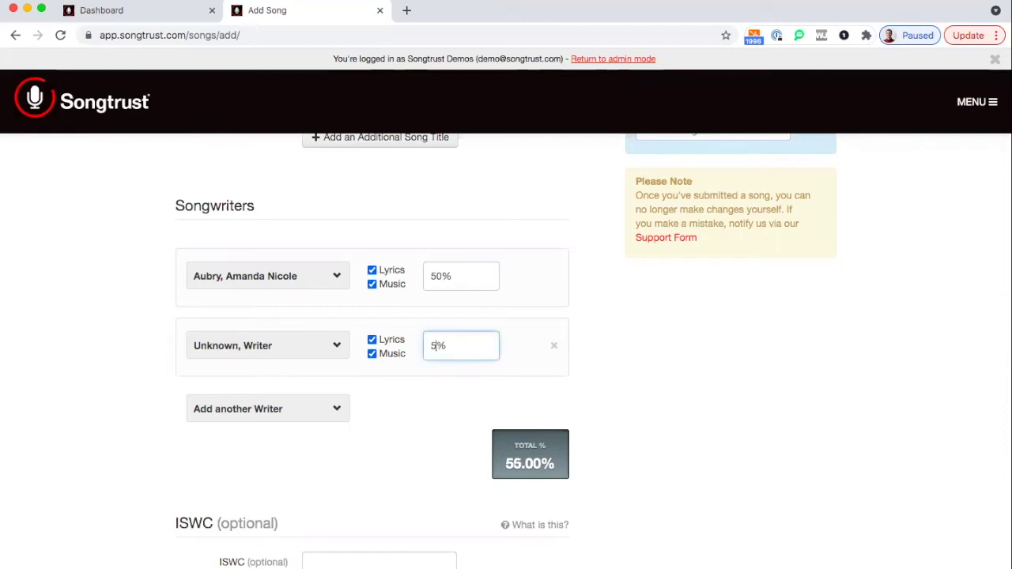
type("0")
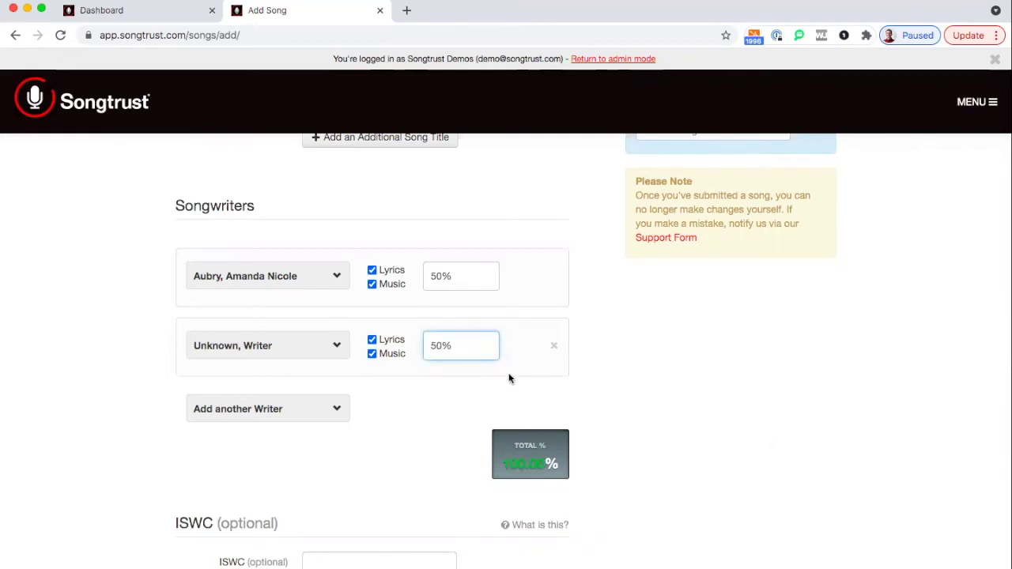
Review the optional ISWC and lyrics sections, the registration options, and the completed title and songwriter entries
scroll(546, 402, "down", 5)
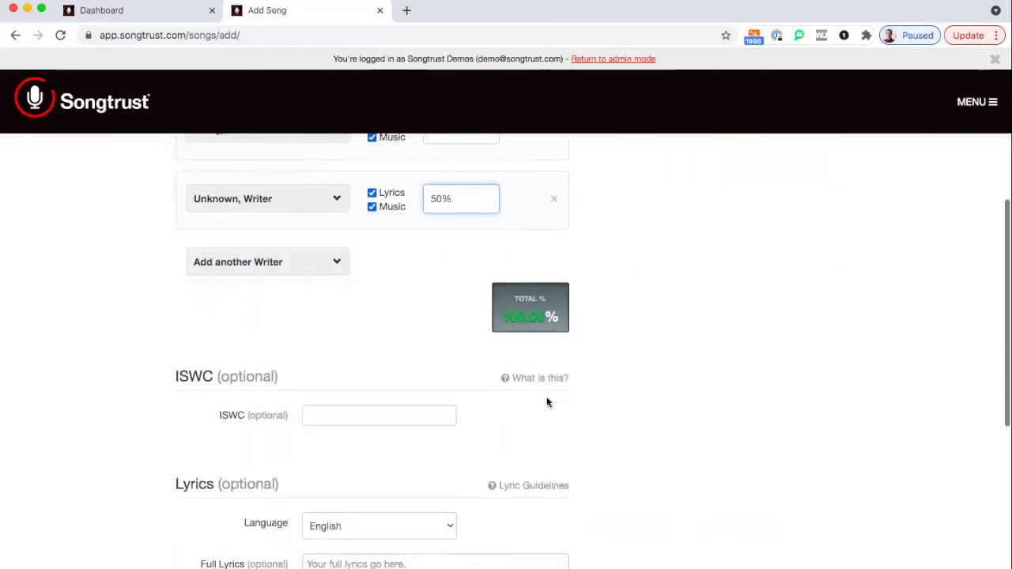
scroll(546, 403, "down", 1)
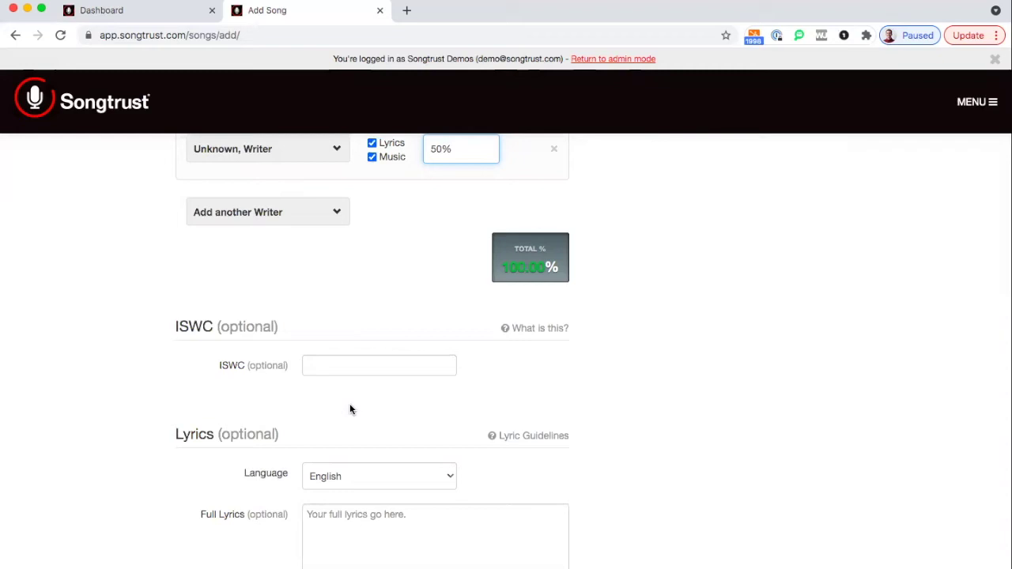
scroll(351, 409, "up", 1)
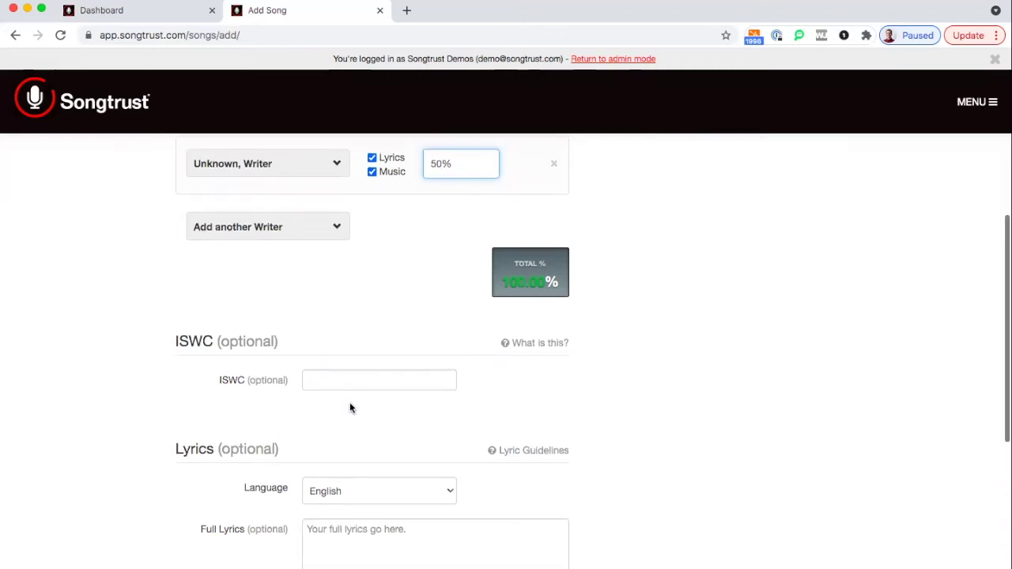
scroll(351, 408, "down", 1)
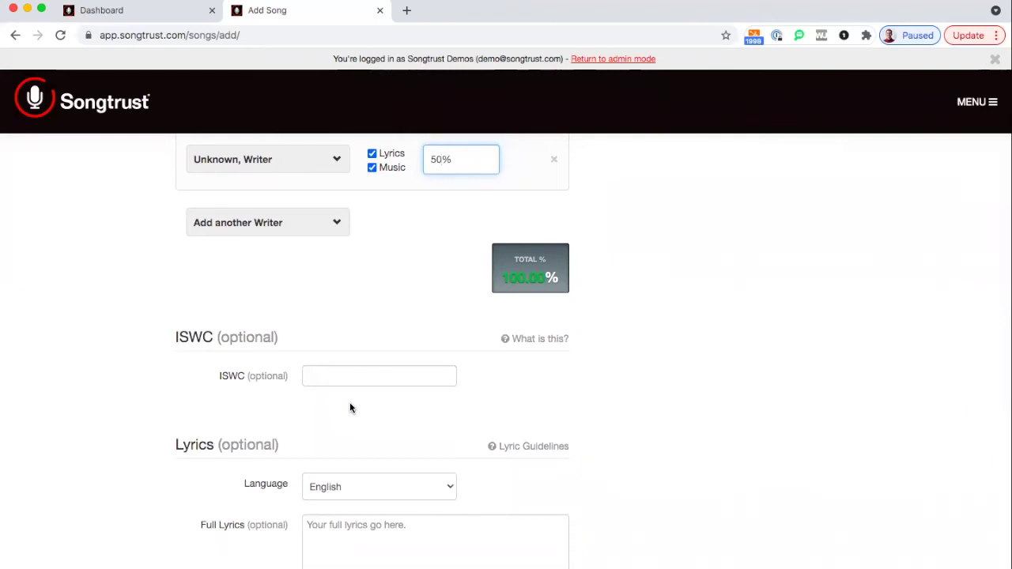
scroll(351, 408, "down", 1)
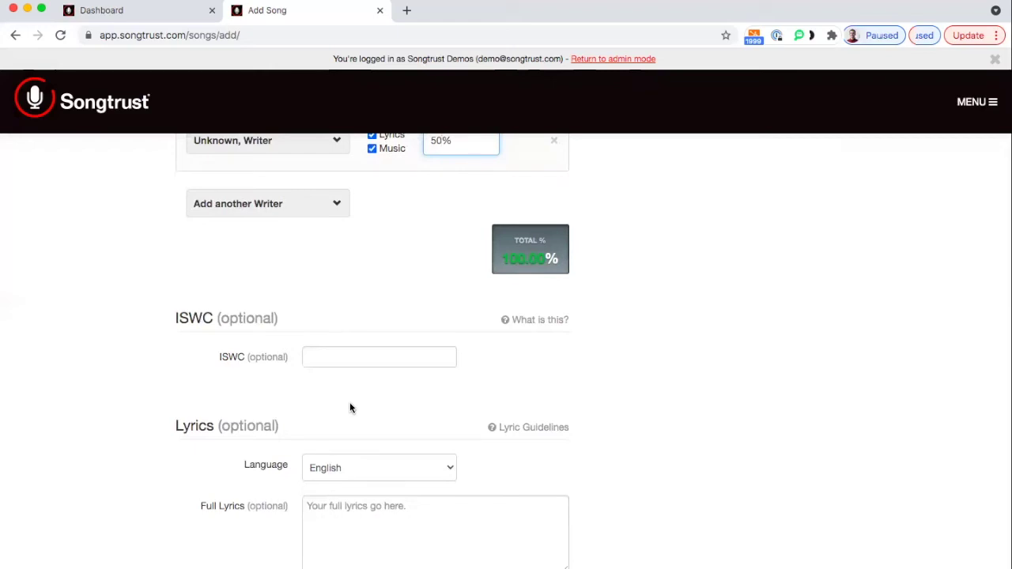
scroll(351, 407, "down", 2)
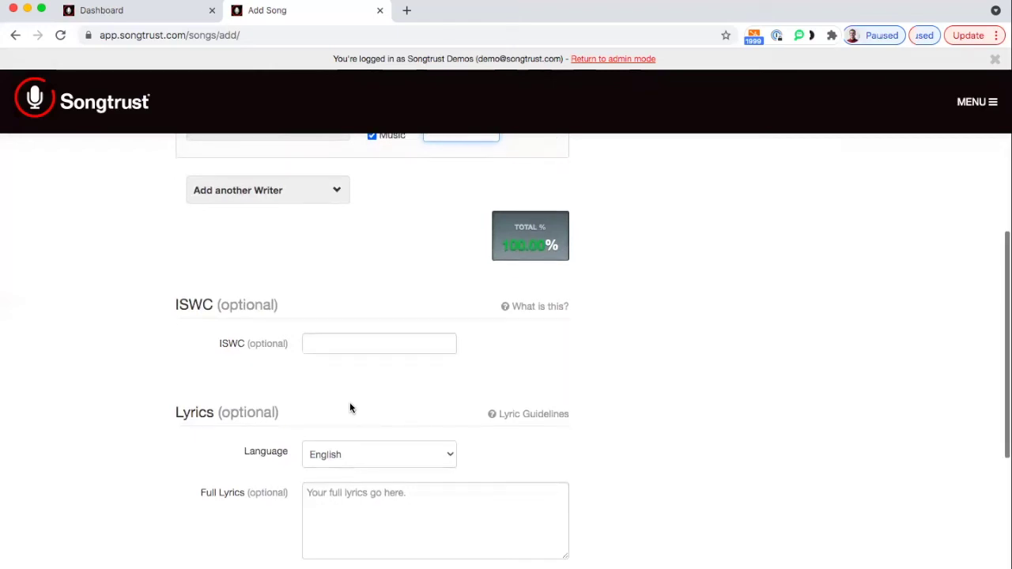
scroll(380, 395, "down", 1)
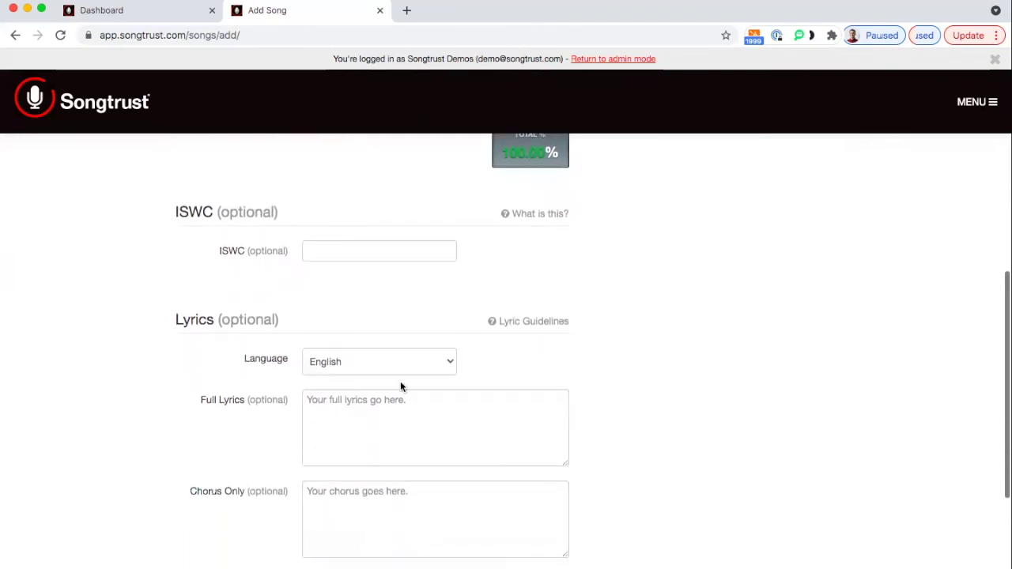
scroll(433, 387, "down", 1)
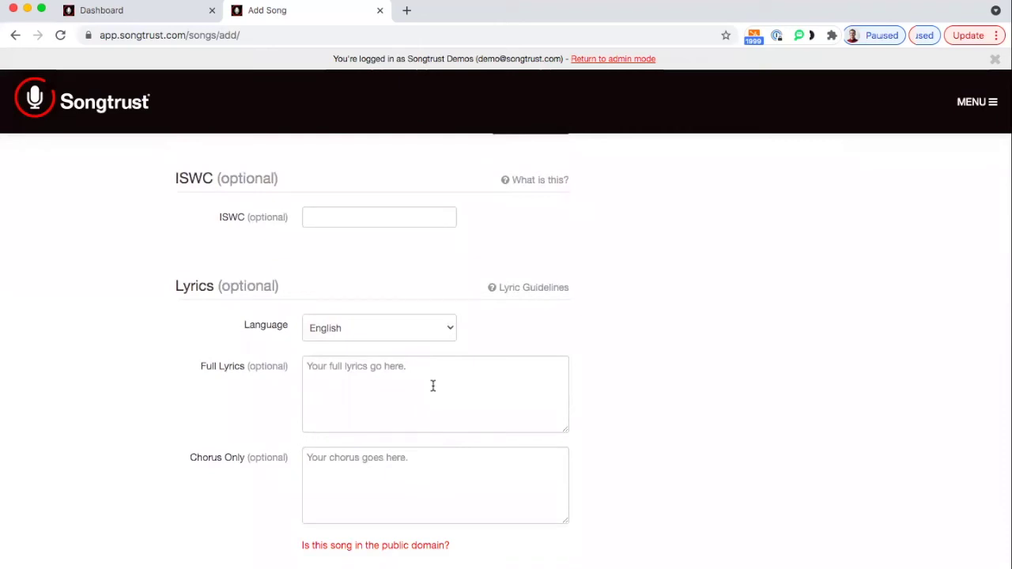
scroll(433, 385, "down", 4)
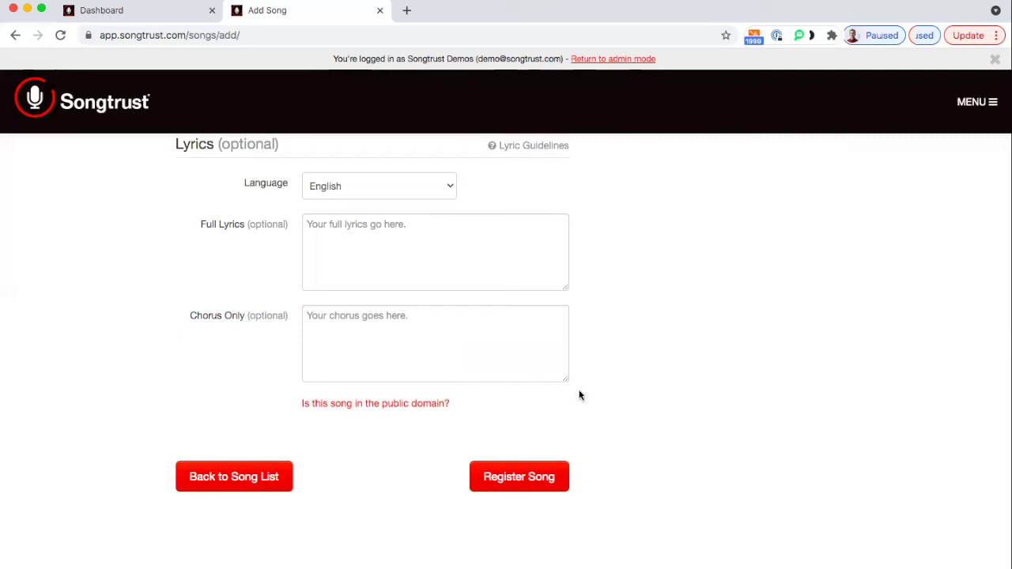
scroll(751, 289, "up", 5)
scroll(750, 292, "up", 2)
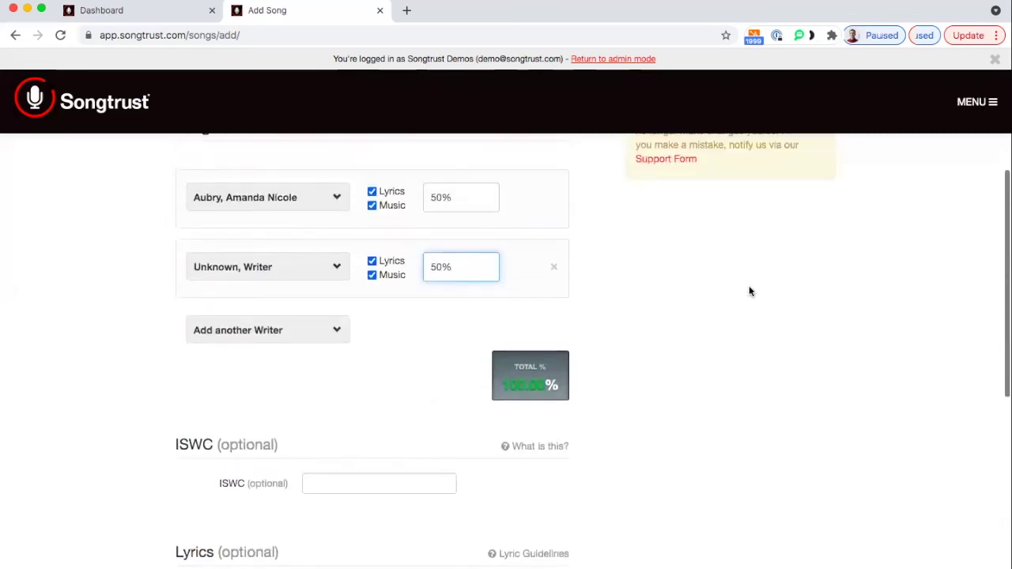
scroll(750, 292, "up", 3)
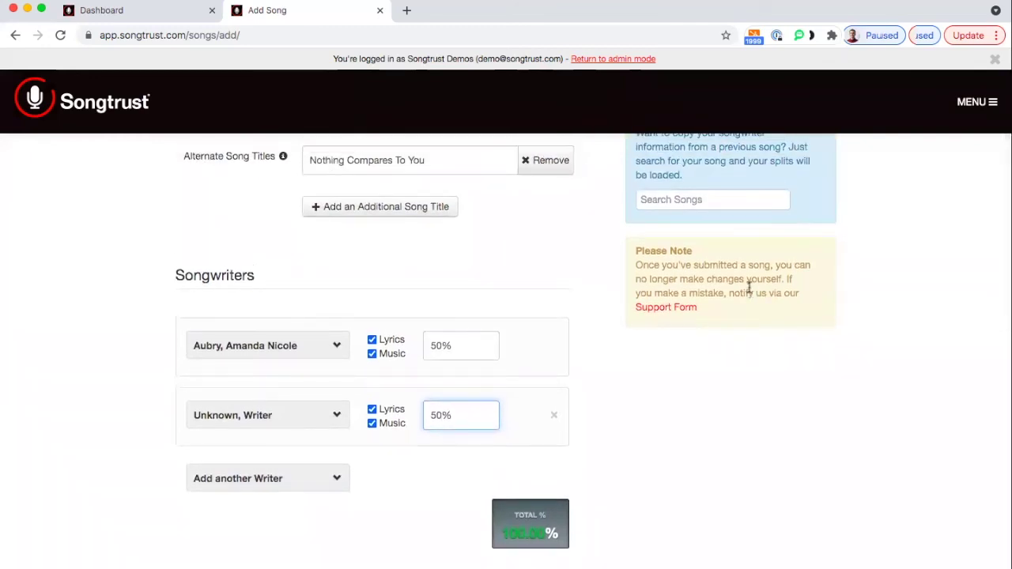
Search earlier songs for titles starting with "i" as a source for copying splits, and dismiss the suggestions
scroll(751, 287, "up", 2)
left_click(685, 271)
type("j")
key("BackSpace")
type("i")
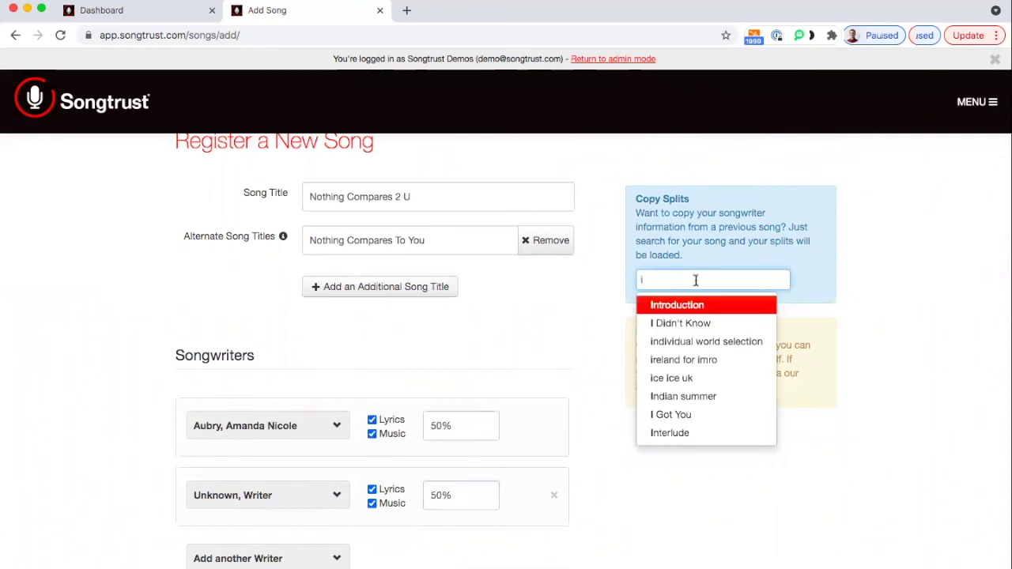
left_click(589, 339)
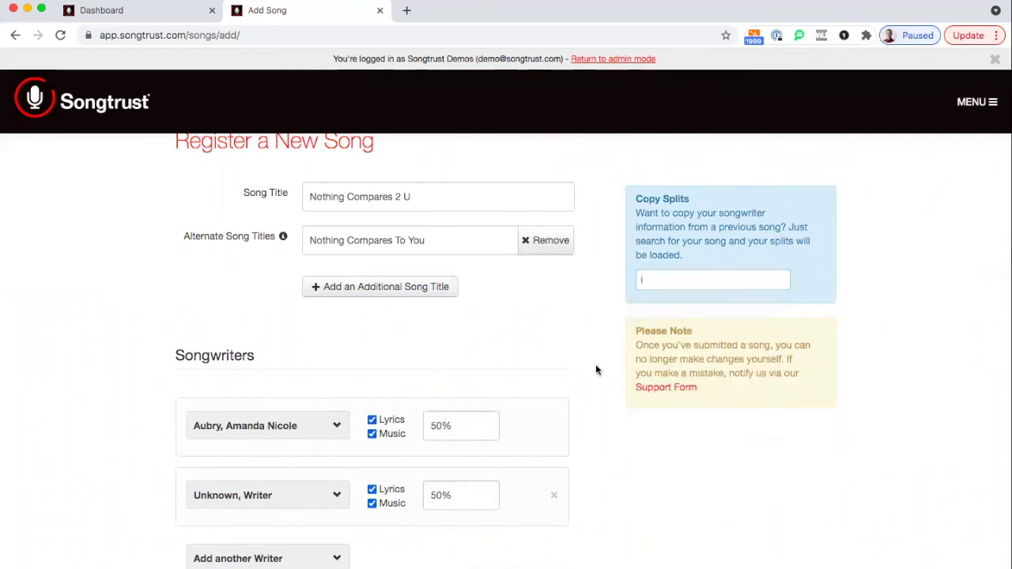
Submit the song registration and continue to adding a recording ISRC
scroll(597, 369, "down", 8)
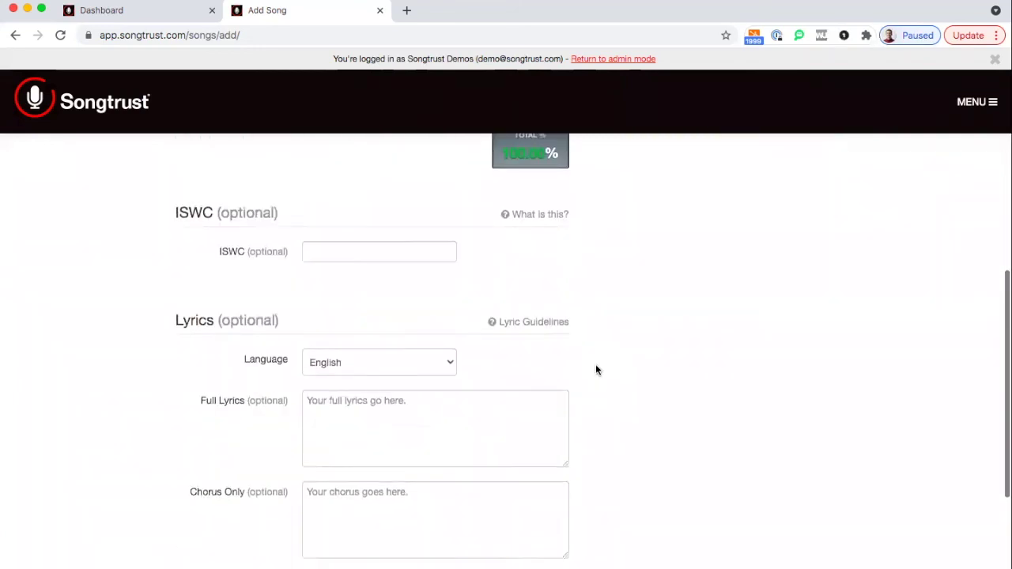
scroll(597, 369, "down", 1)
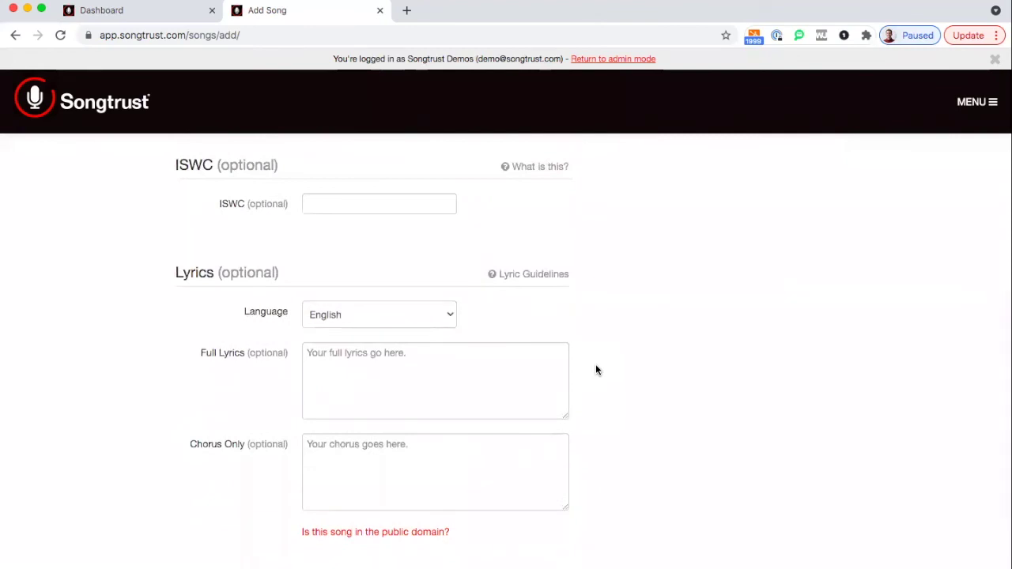
scroll(597, 370, "down", 2)
left_click(548, 483)
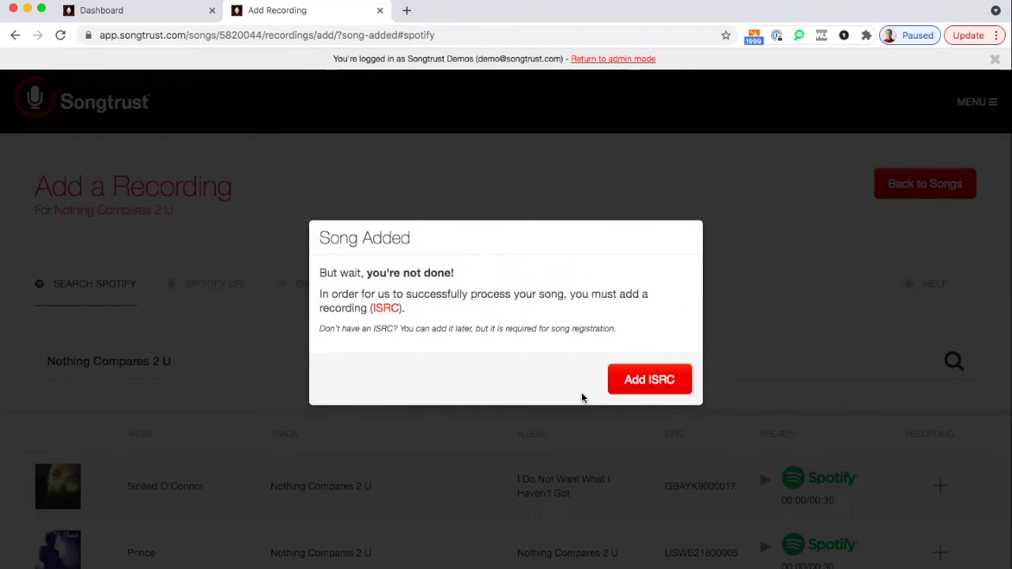
left_click(650, 386)
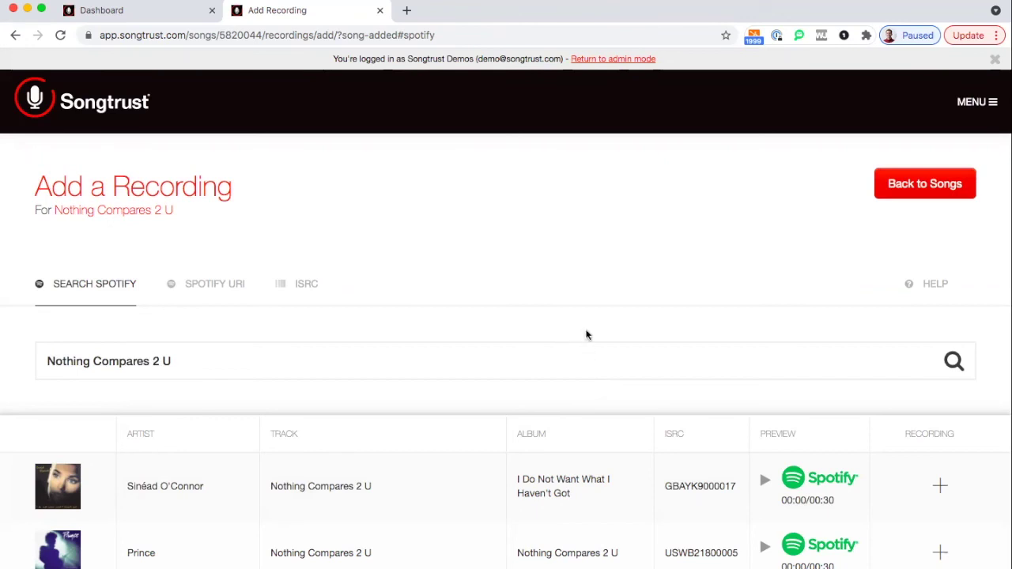
Add the Sinéad O'Connor recording and Prince's recording from the album Nothing Compares 2 U to the song
scroll(586, 331, "down", 1)
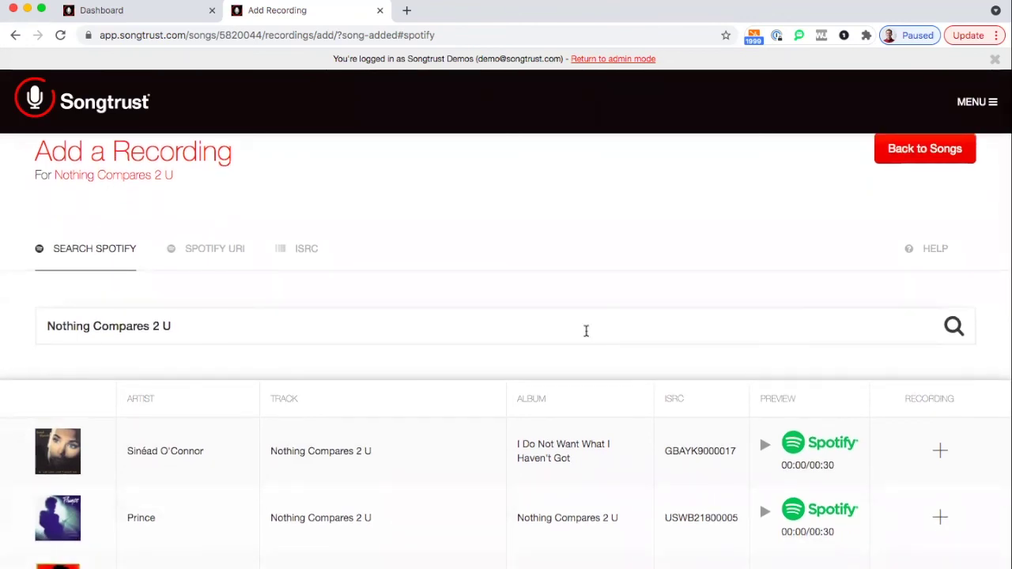
scroll(635, 310, "down", 3)
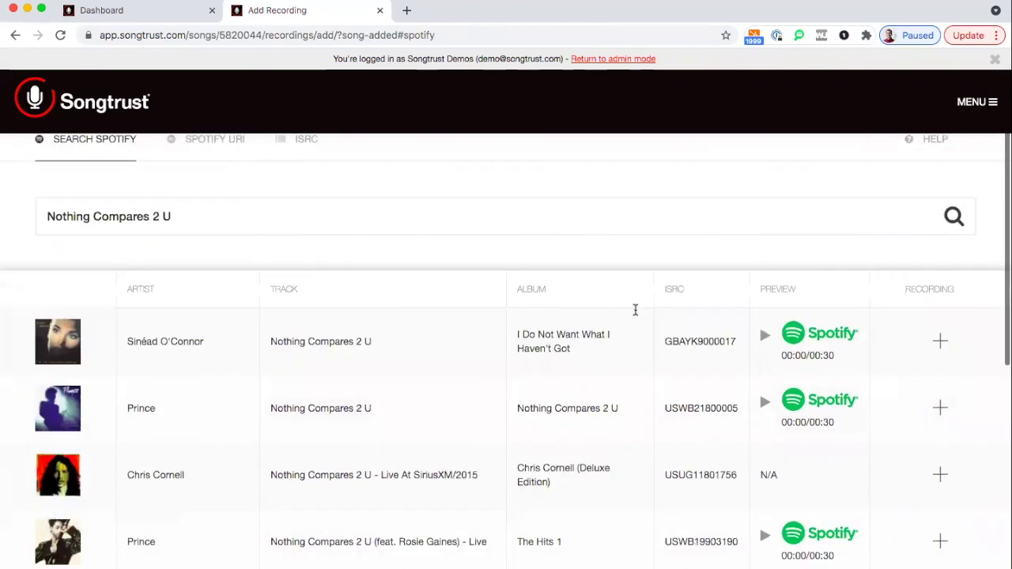
scroll(635, 309, "up", 4)
scroll(635, 309, "down", 1)
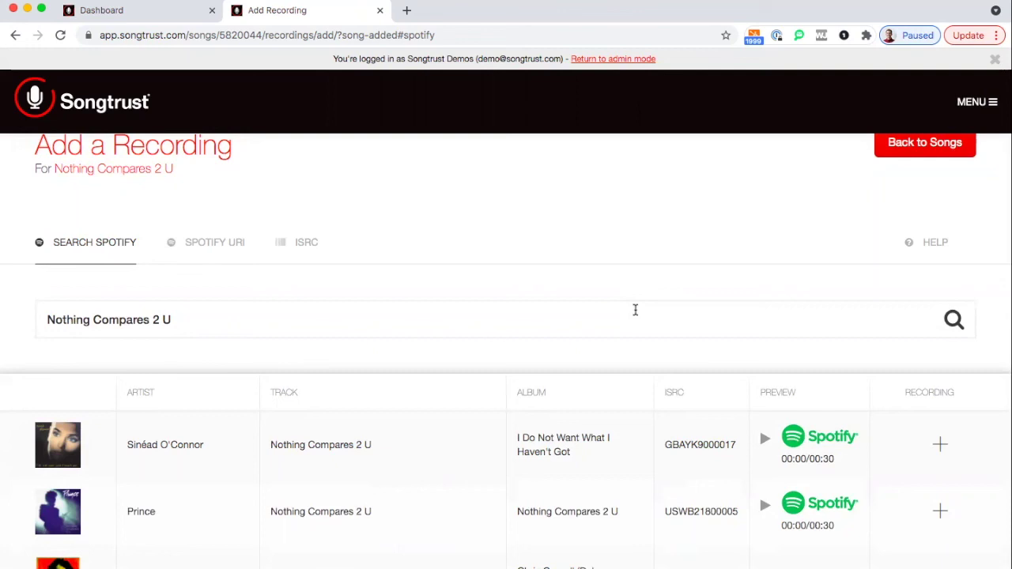
scroll(607, 285, "down", 1)
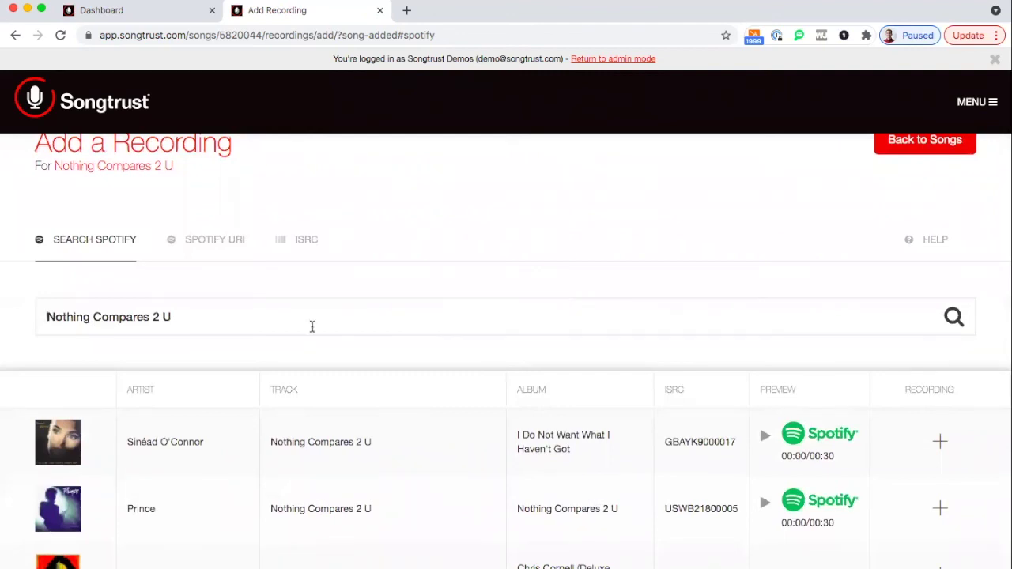
scroll(311, 330, "down", 3)
scroll(312, 331, "down", 1)
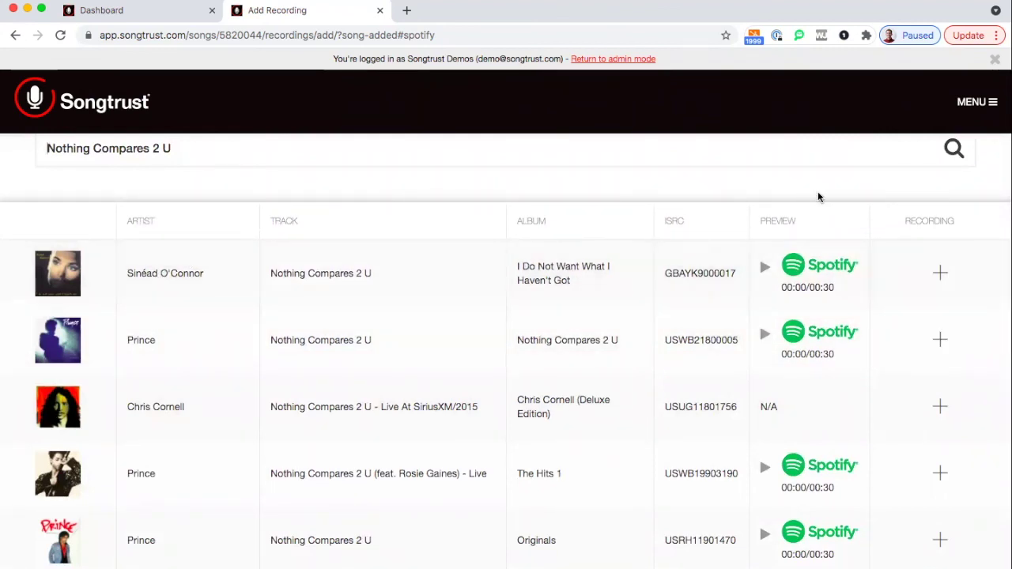
left_click(943, 272)
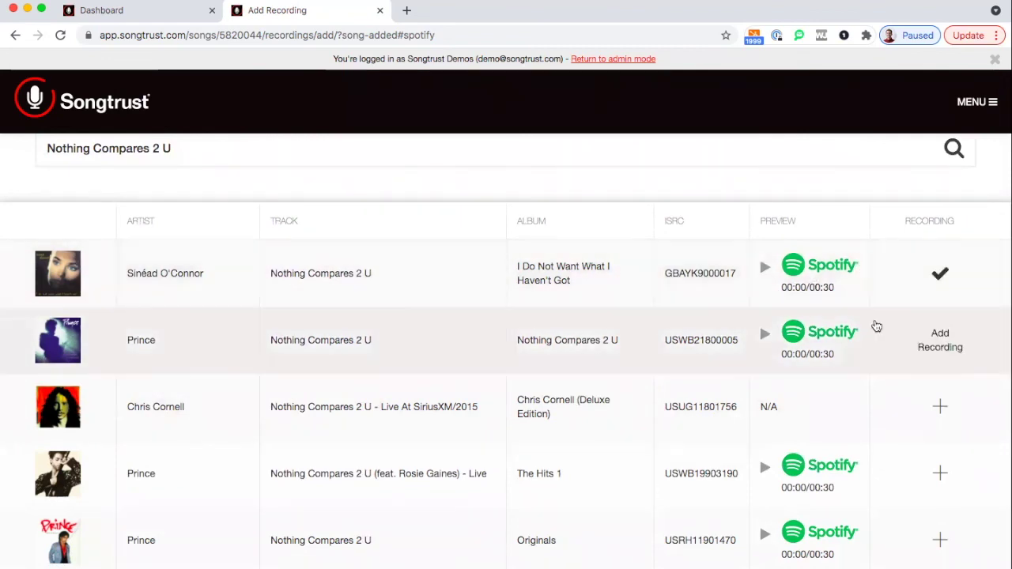
left_click(942, 339)
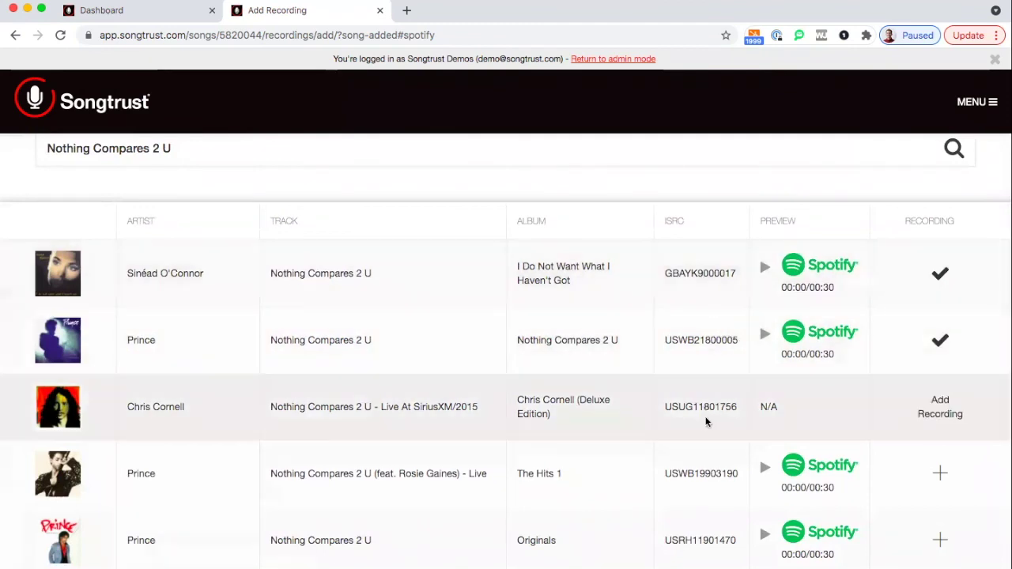
Add Prince's live recording from The Hits 1 and Chris Cornell's Live At SiriusXM/2015 recording to the song
scroll(707, 419, "down", 2)
scroll(707, 421, "down", 1)
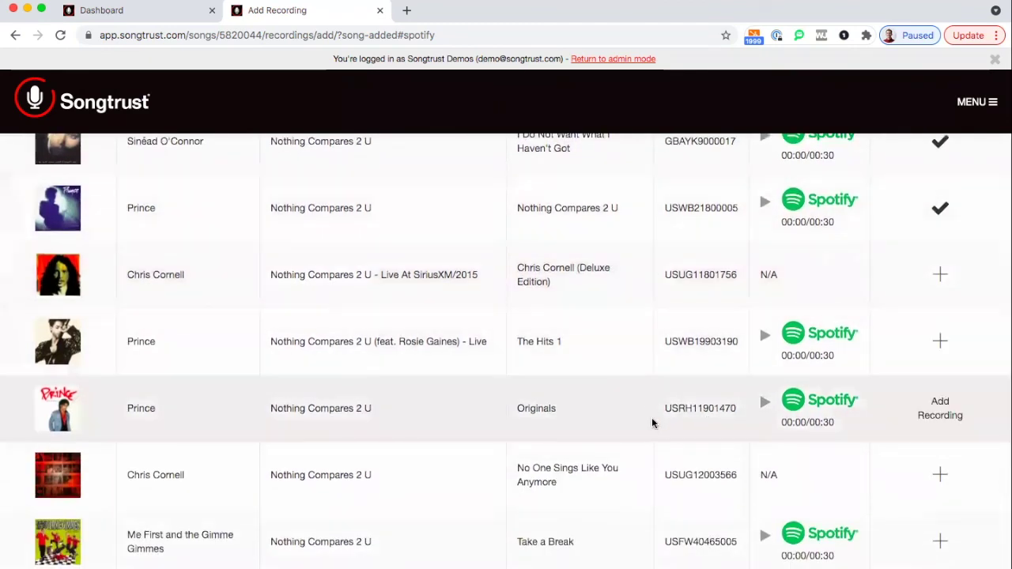
left_click(939, 337)
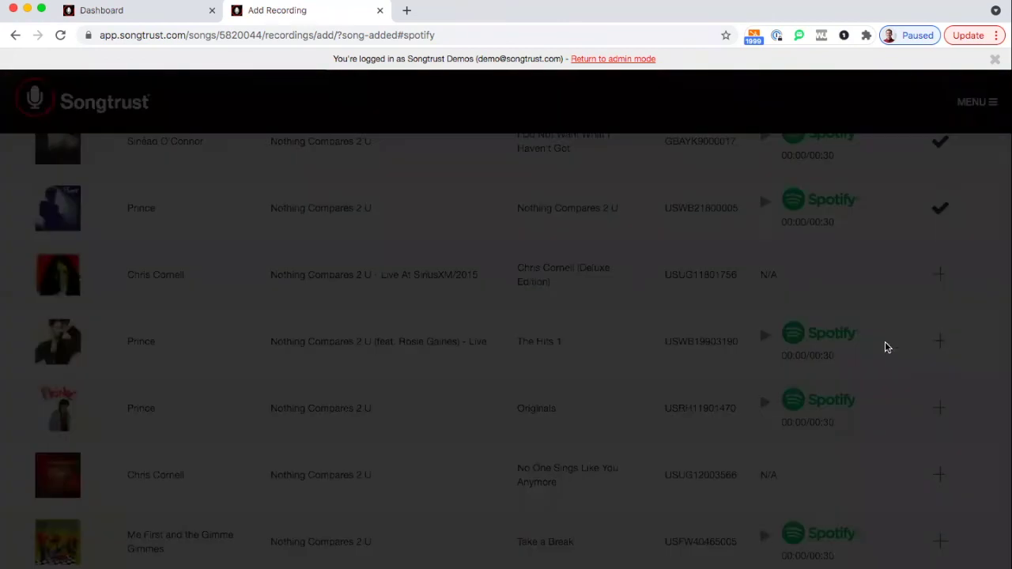
left_click(674, 373)
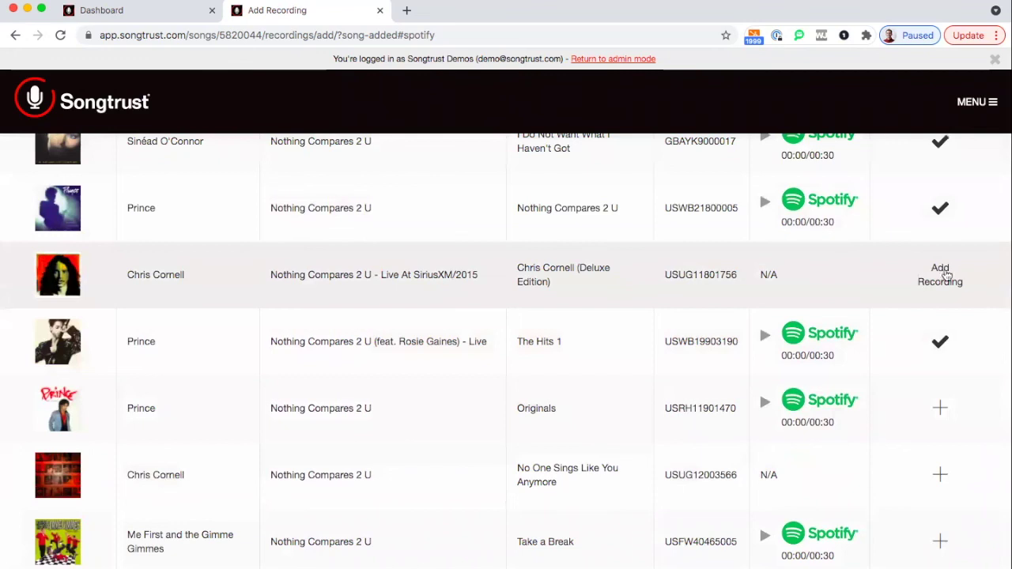
left_click(942, 275)
left_click(672, 377)
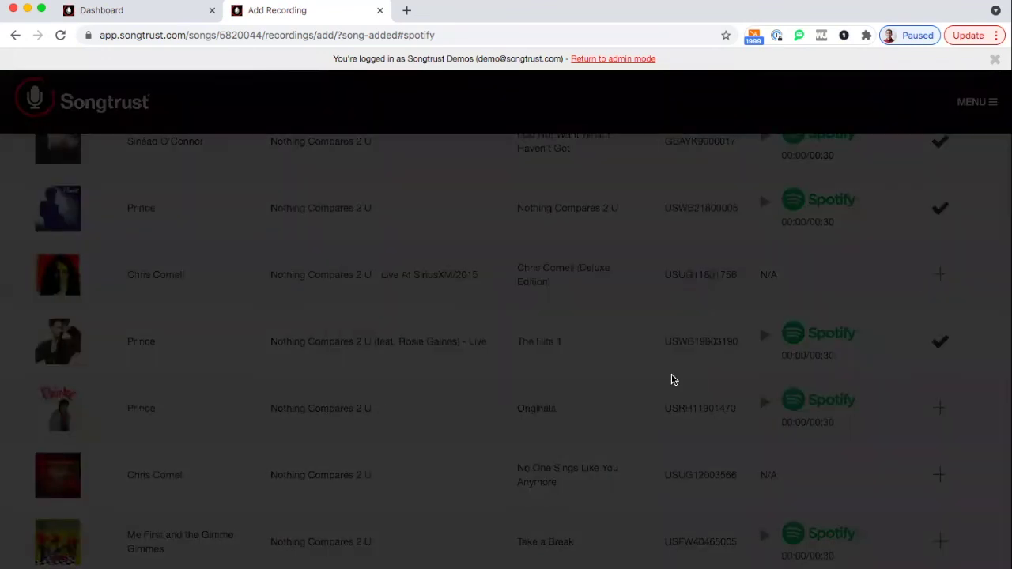
scroll(644, 338, "down", 2)
scroll(644, 338, "up", 3)
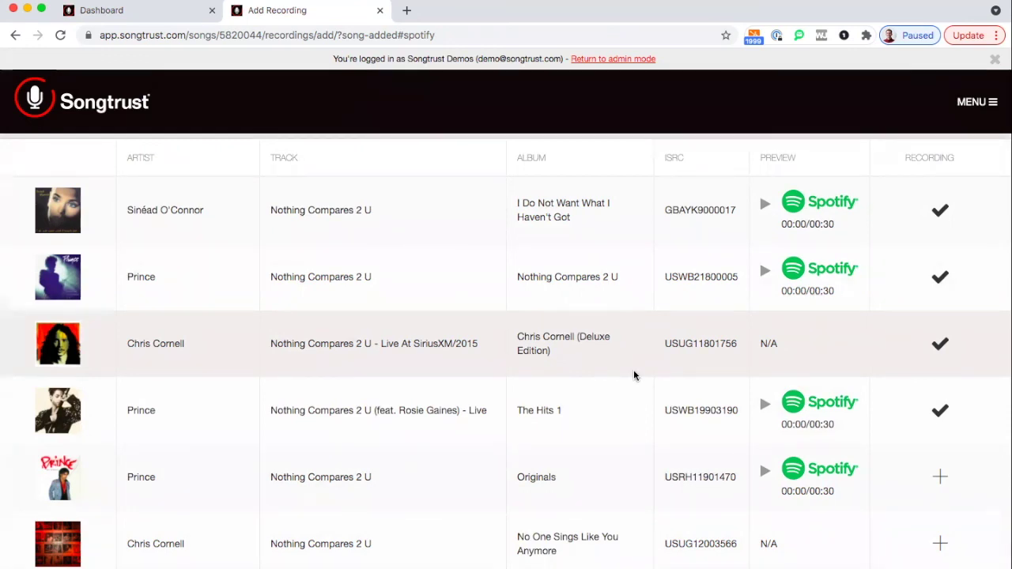
scroll(634, 373, "up", 5)
scroll(635, 376, "up", 2)
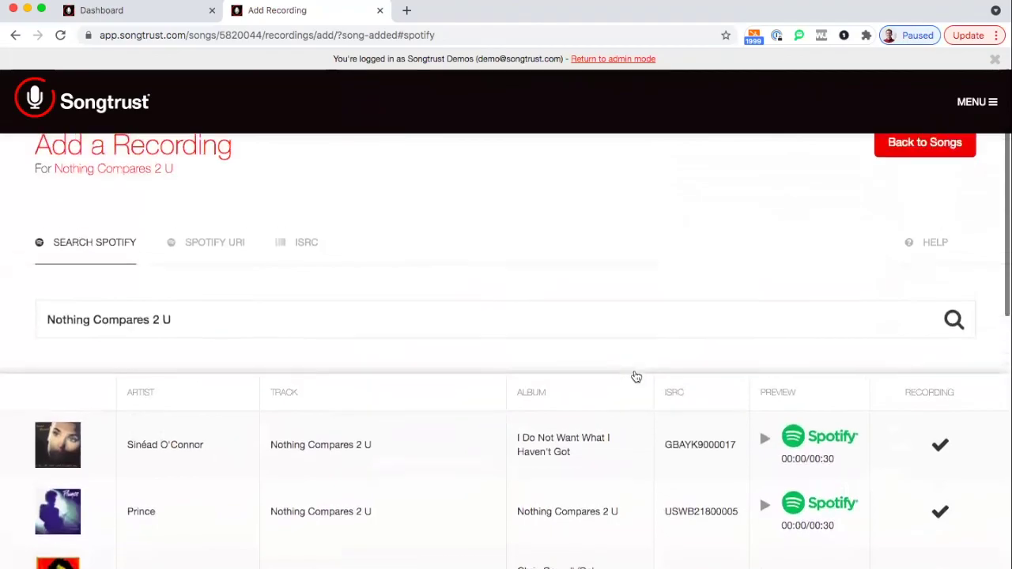